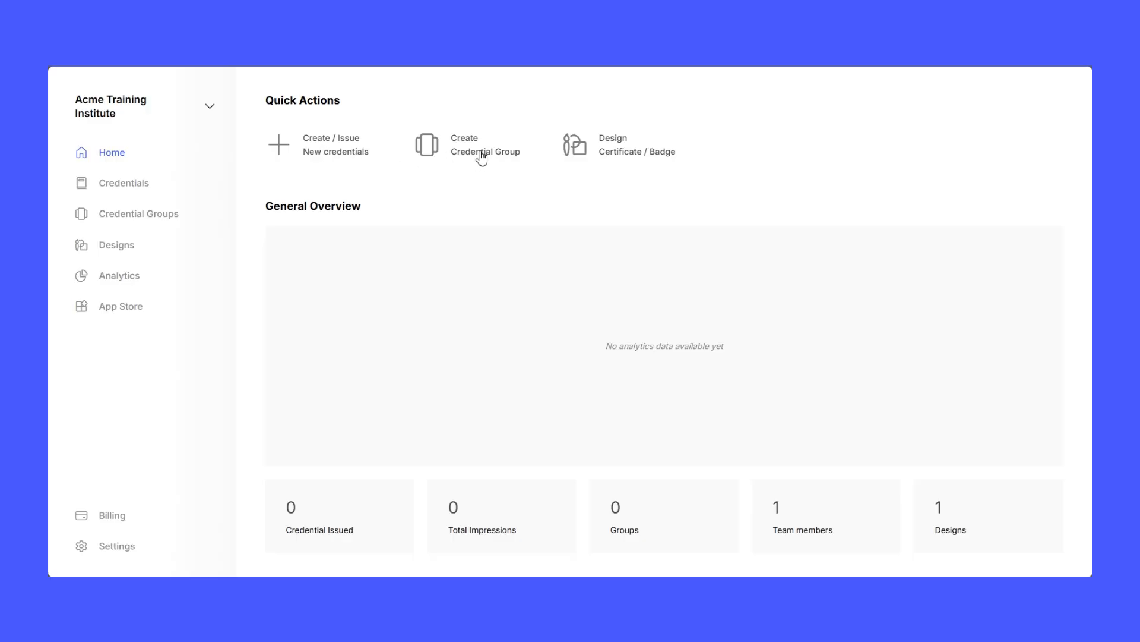
Start a new credential group and title it "Certificate of Completion"
{"action": "left_click", "coordinate": [481, 156]}
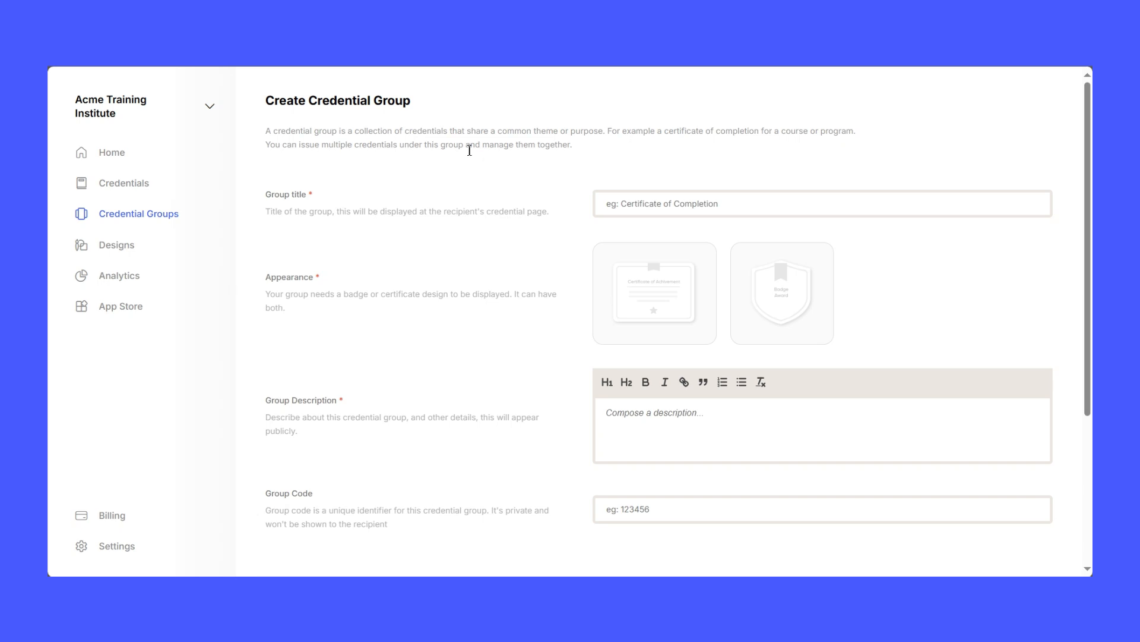
{"action": "scroll", "coordinate": [545, 387], "scroll_direction": "down", "scroll_amount": 4}
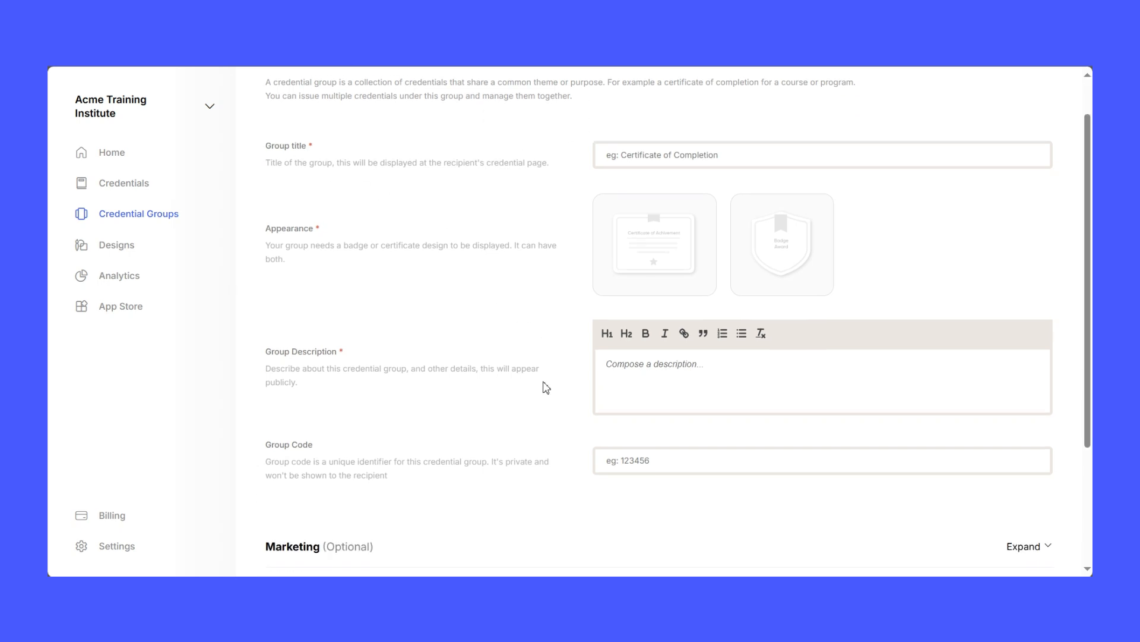
{"action": "scroll", "coordinate": [545, 387], "scroll_direction": "up", "scroll_amount": 3}
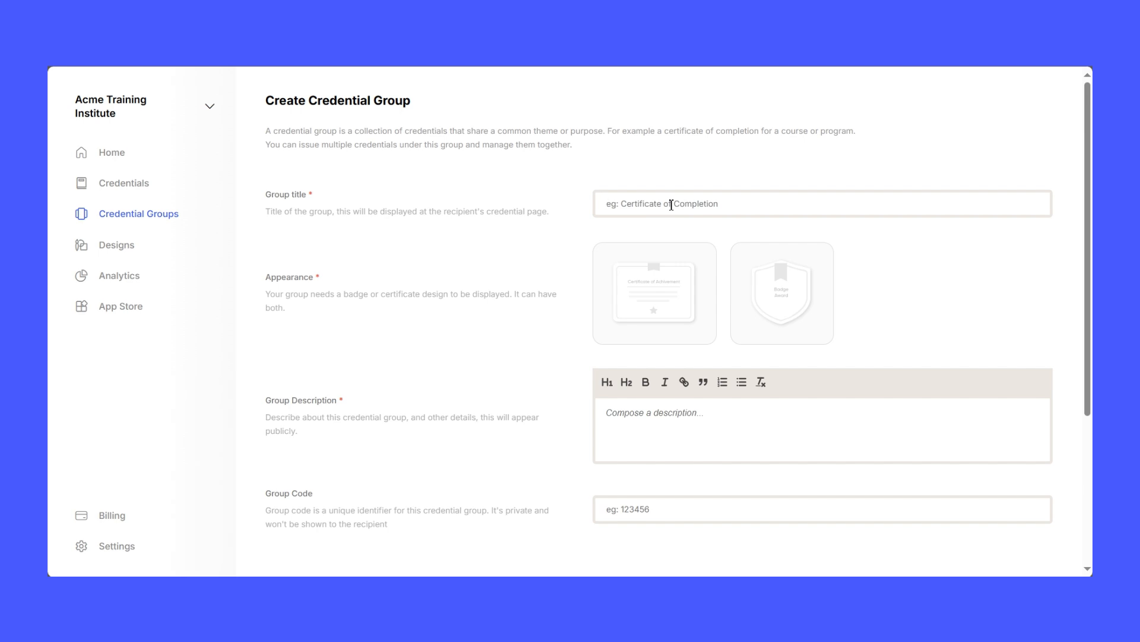
{"action": "type", "text": "Certificate of Completion"}
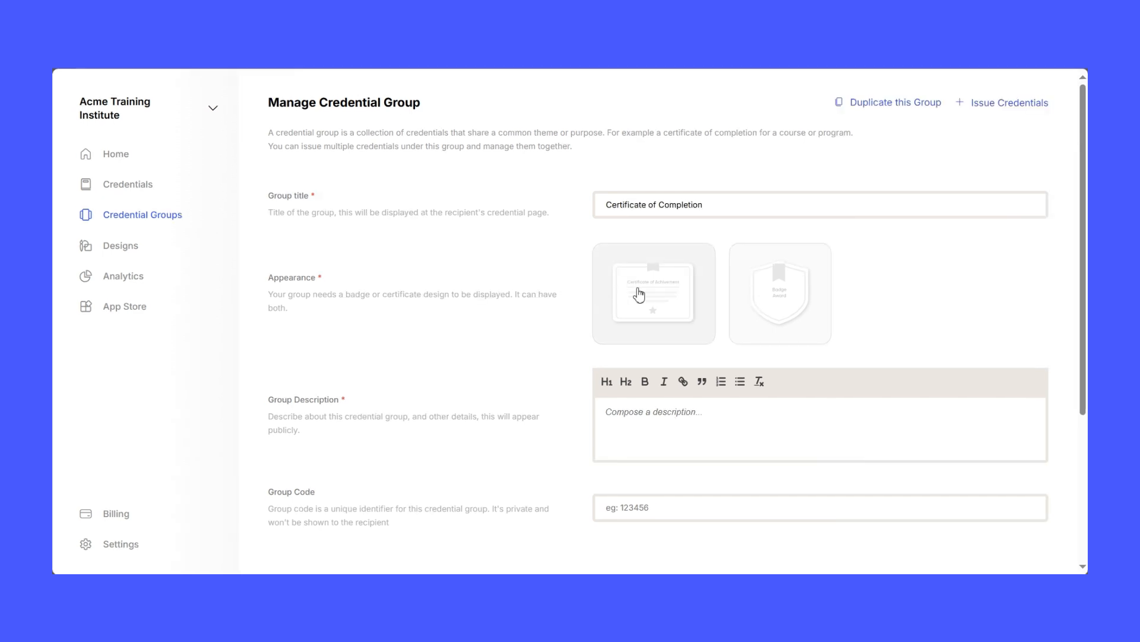
Assign the "Certificate of completion" certificate design and the ACME badge design to the group's appearance
{"action": "left_click", "coordinate": [650, 296]}
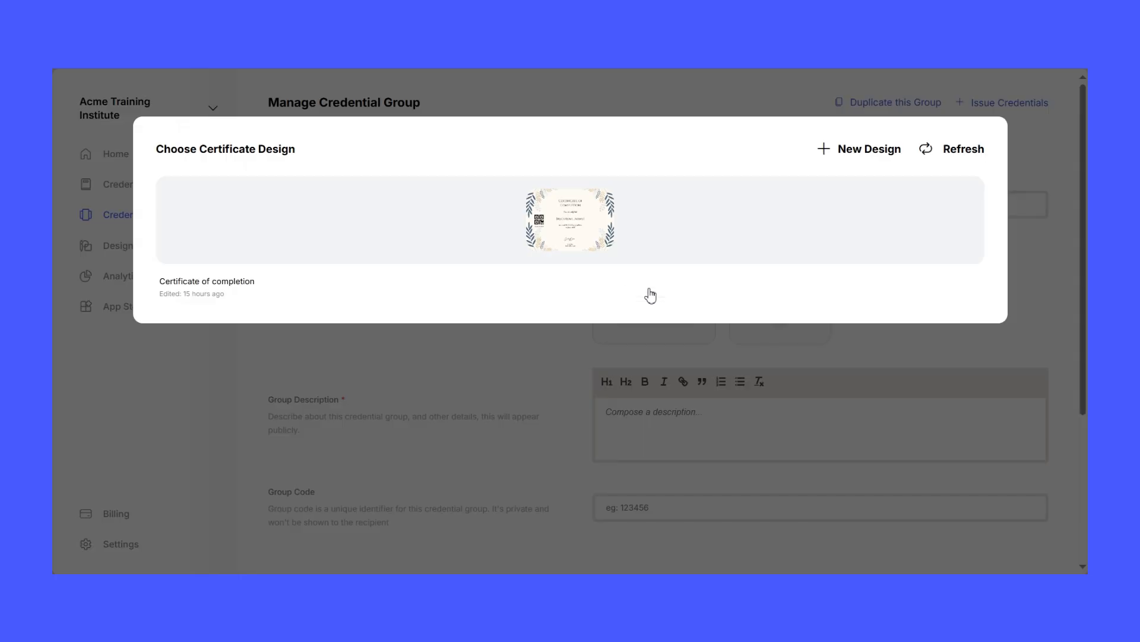
{"action": "left_click", "coordinate": [550, 224]}
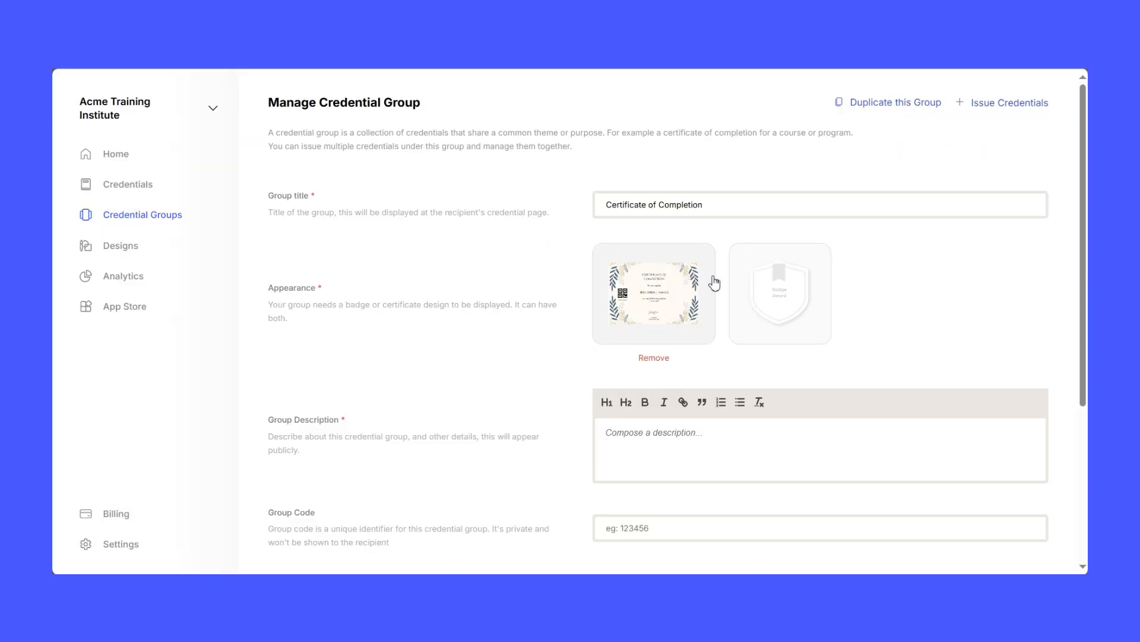
{"action": "left_click", "coordinate": [777, 284]}
{"action": "left_click", "coordinate": [593, 221]}
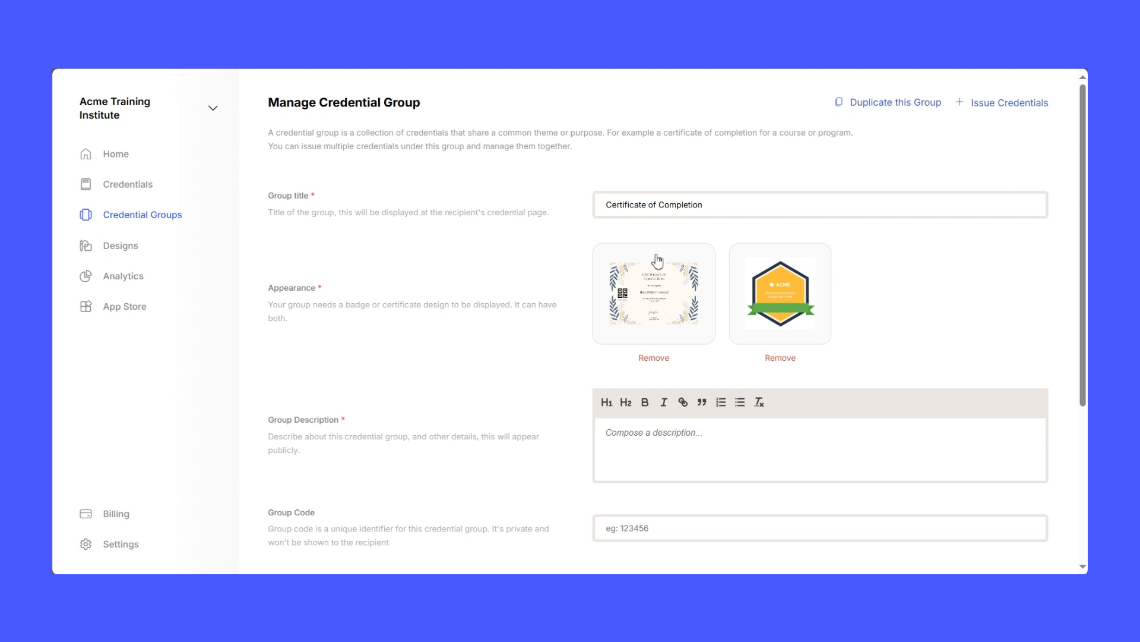
Fill in the group description with a Lorem ipsum paragraph followed by a two-item numbered list starting "Duis aute irure" and "Sunt in culpa"
{"action": "scroll", "coordinate": [701, 423], "scroll_direction": "down", "scroll_amount": 2}
{"action": "scroll", "coordinate": [702, 423], "scroll_direction": "down", "scroll_amount": 3}
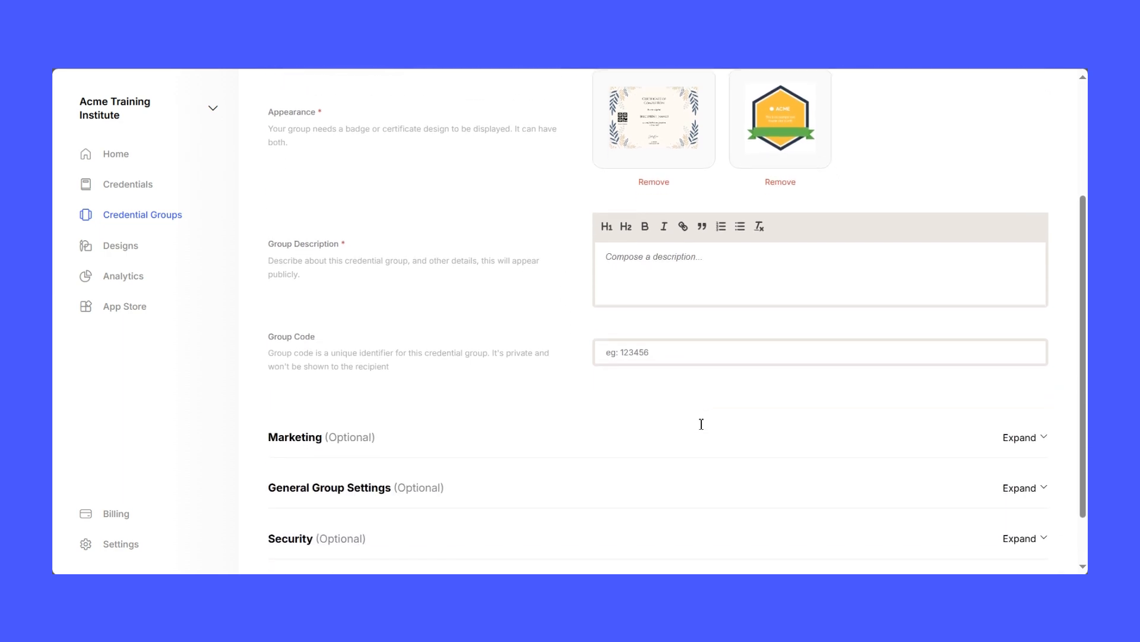
{"action": "left_click", "coordinate": [636, 260]}
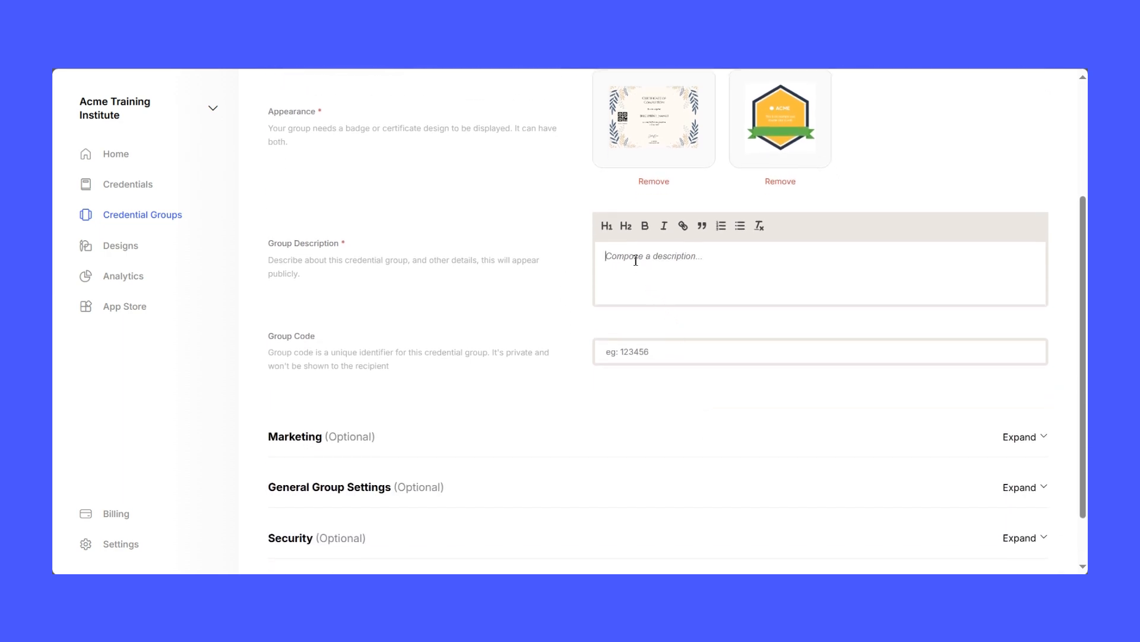
{"action": "type", "text": "Lorem ipsum dolor sit amet, consectetur adipiscing elit, sed do eiusmod tempor incididunt ut labore et dolore magna aliqua. Ut enim ad minim veniam, quis nostrud exercitation ullamco laboris nisi ut aliquip ex ea commodo consequat.    Duis aute irure dolor in reprehenderit in voluptate velit esse cillum dolore eu fugiat nulla pariatur. Excepteur sint occaecat cupidatat non proident, Sunt in culpa qui officia deserunt mollit anim id est laborum"}
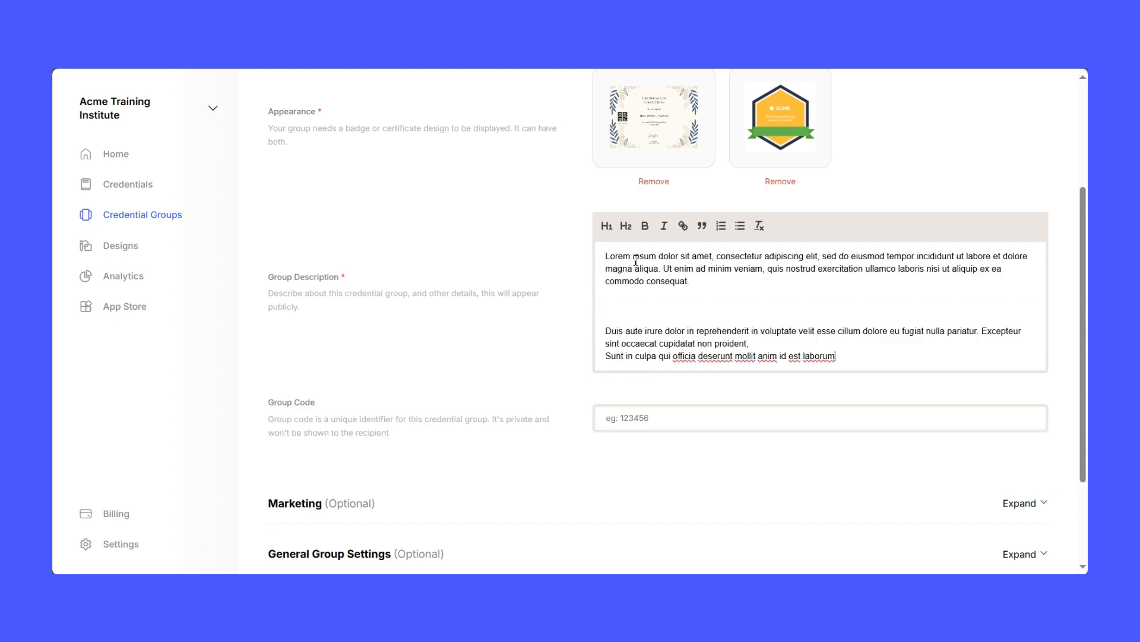
{"action": "key", "text": "BackSpace"}
{"action": "key", "text": "BackSpace"}
{"action": "type", "text": "1."}
{"action": "left_click", "coordinate": [610, 336]}
{"action": "type", "text": "2."}
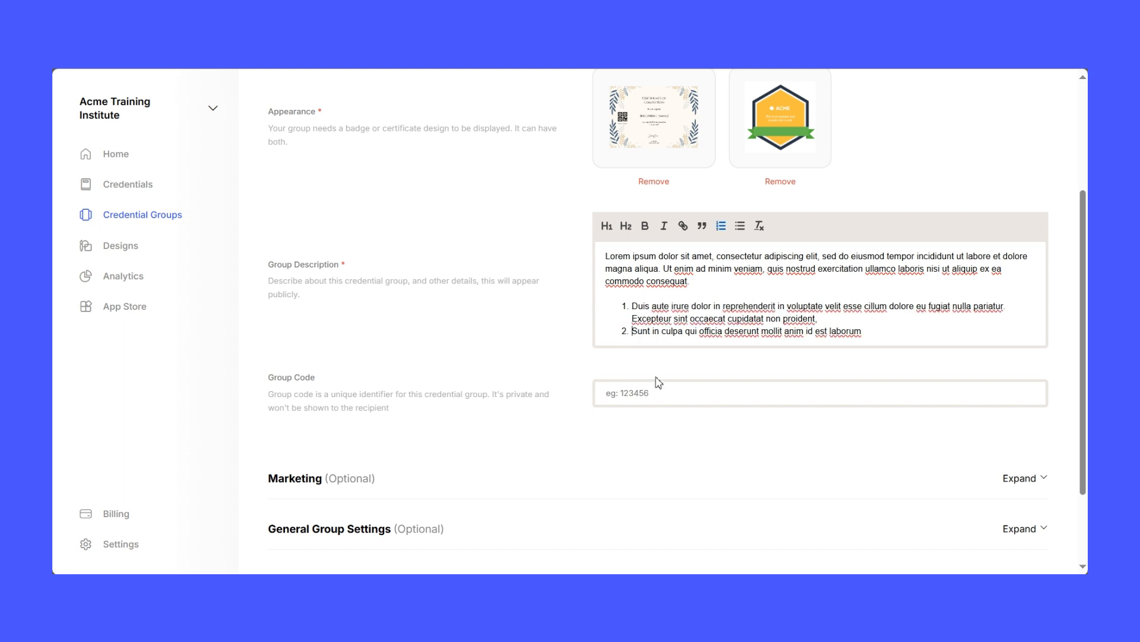
Set the group code to CC-1
{"action": "scroll", "coordinate": [651, 391], "scroll_direction": "down", "scroll_amount": 1}
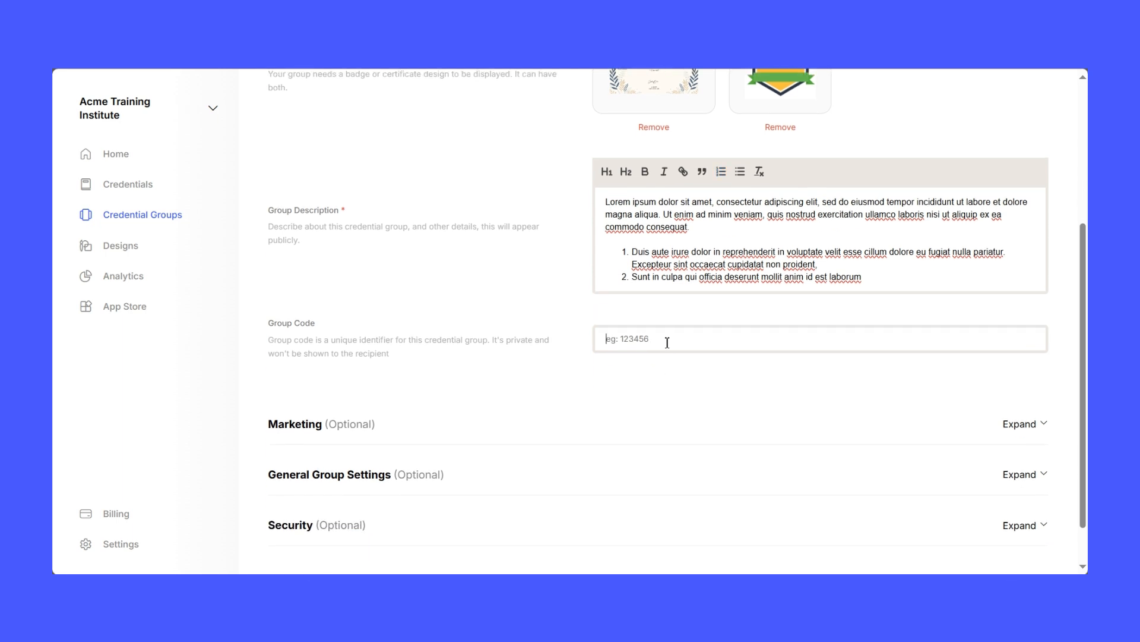
{"action": "type", "text": "cc"}
{"action": "type", "text": "-0"}
{"action": "type", "text": "1"}
Expand the optional marketing settings and choose List publicly for the group's visibility
{"action": "scroll", "coordinate": [667, 343], "scroll_direction": "down", "scroll_amount": 1}
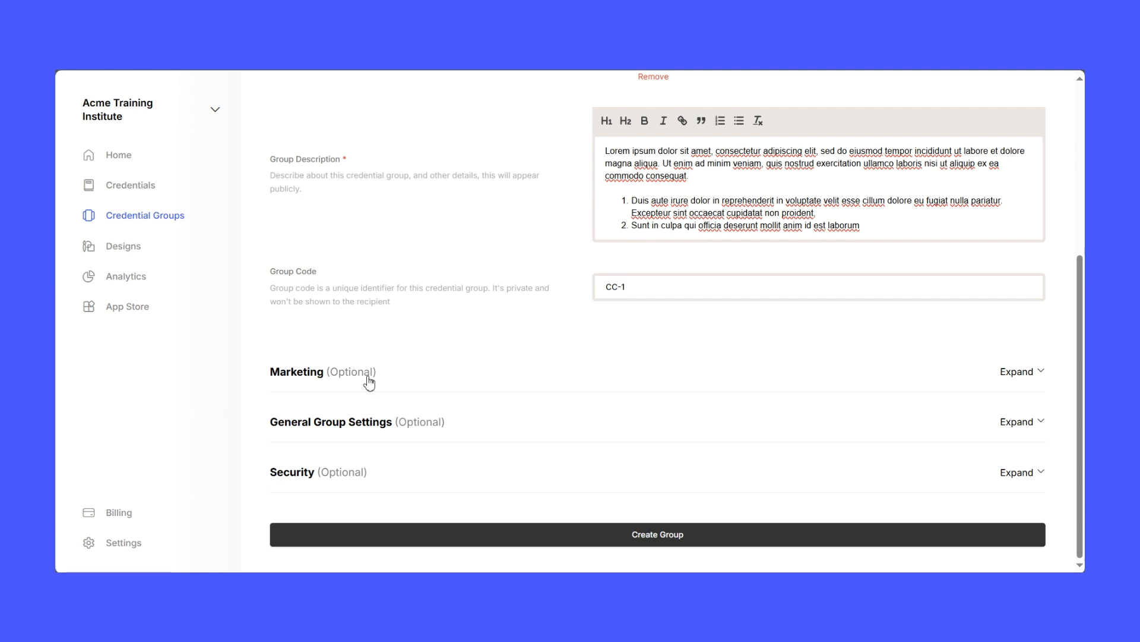
{"action": "left_click", "coordinate": [367, 378]}
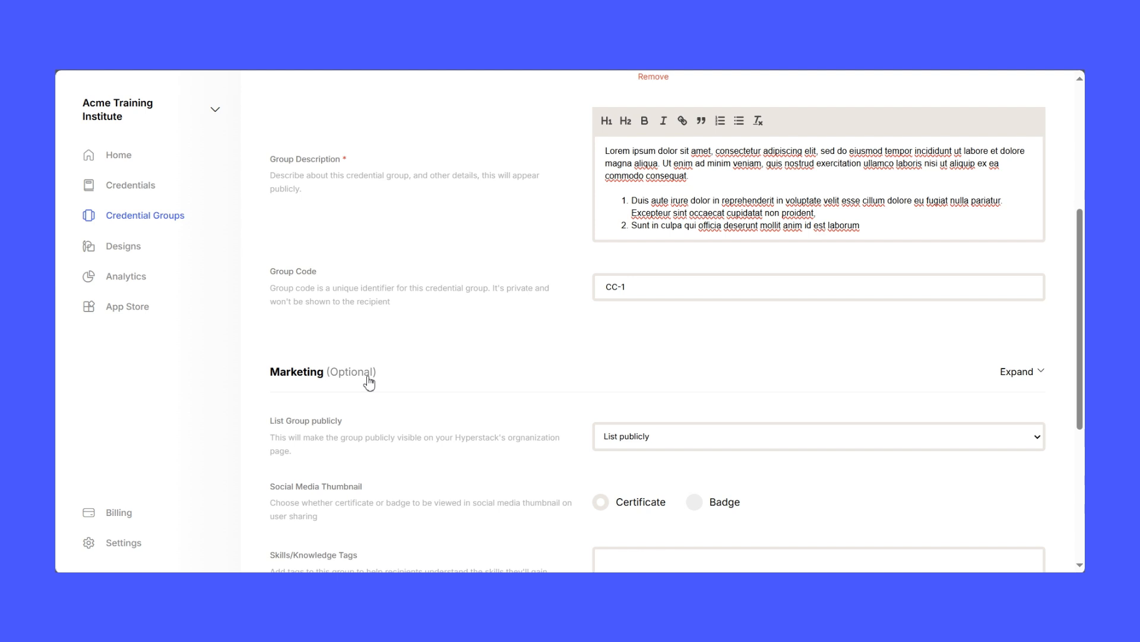
{"action": "scroll", "coordinate": [368, 383], "scroll_direction": "down", "scroll_amount": 3}
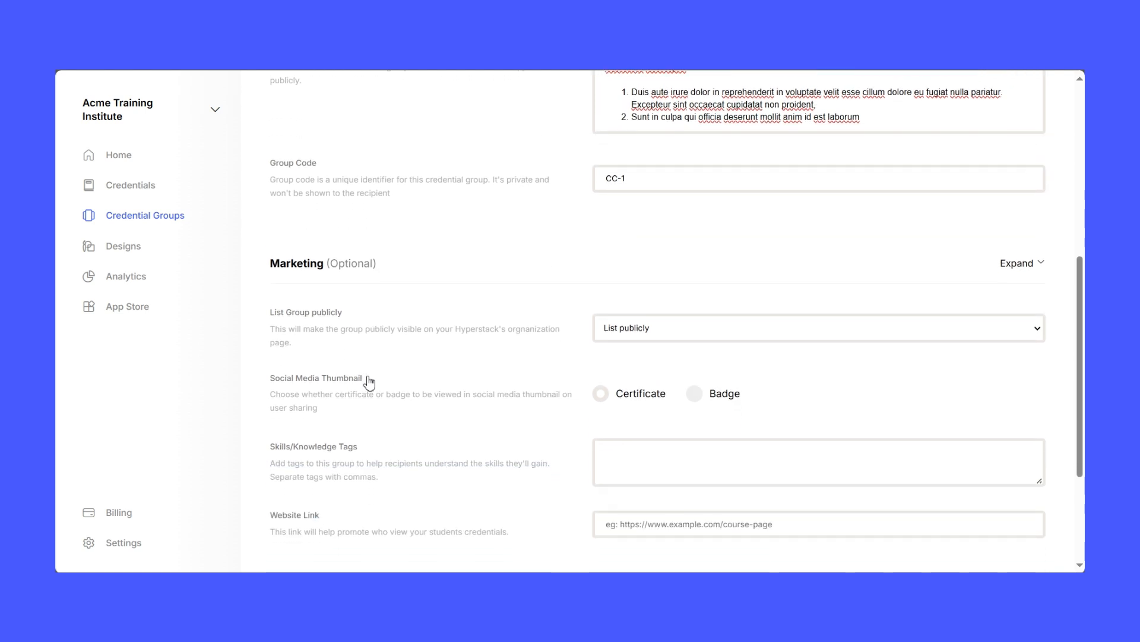
{"action": "scroll", "coordinate": [369, 383], "scroll_direction": "down", "scroll_amount": 2}
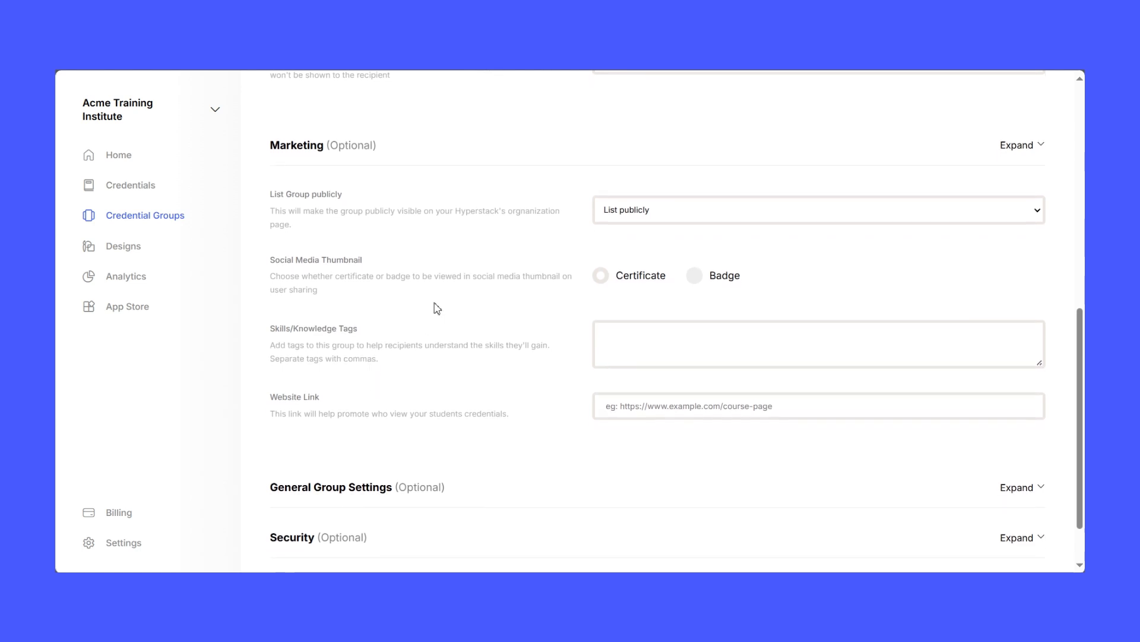
{"action": "left_click", "coordinate": [633, 214]}
{"action": "left_click", "coordinate": [633, 214]}
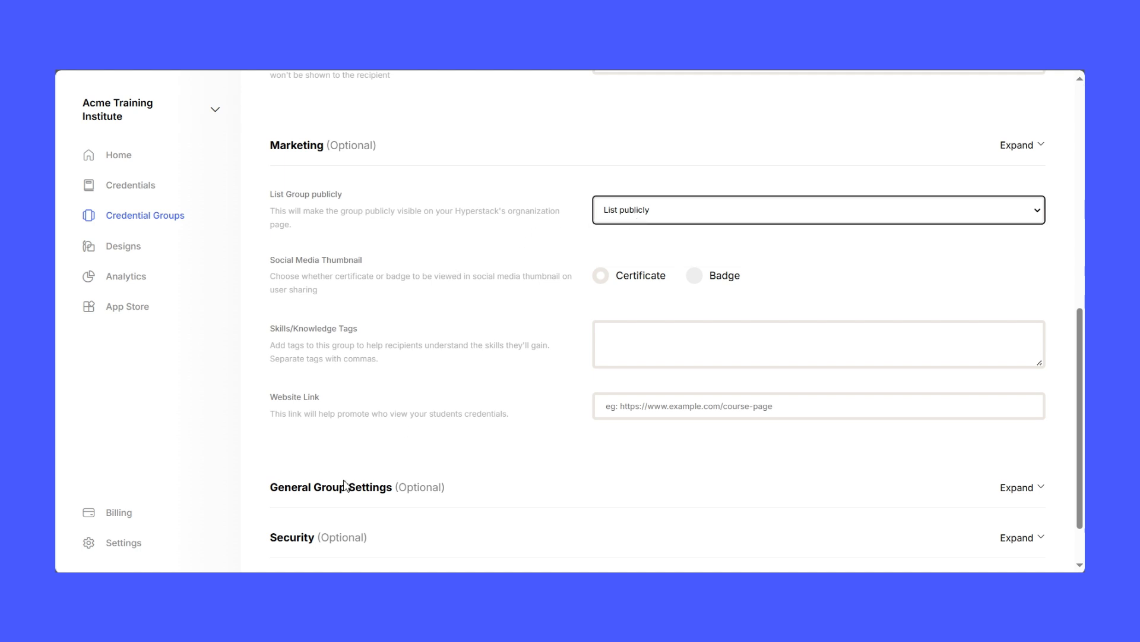
{"action": "scroll", "coordinate": [375, 419], "scroll_direction": "down", "scroll_amount": 1}
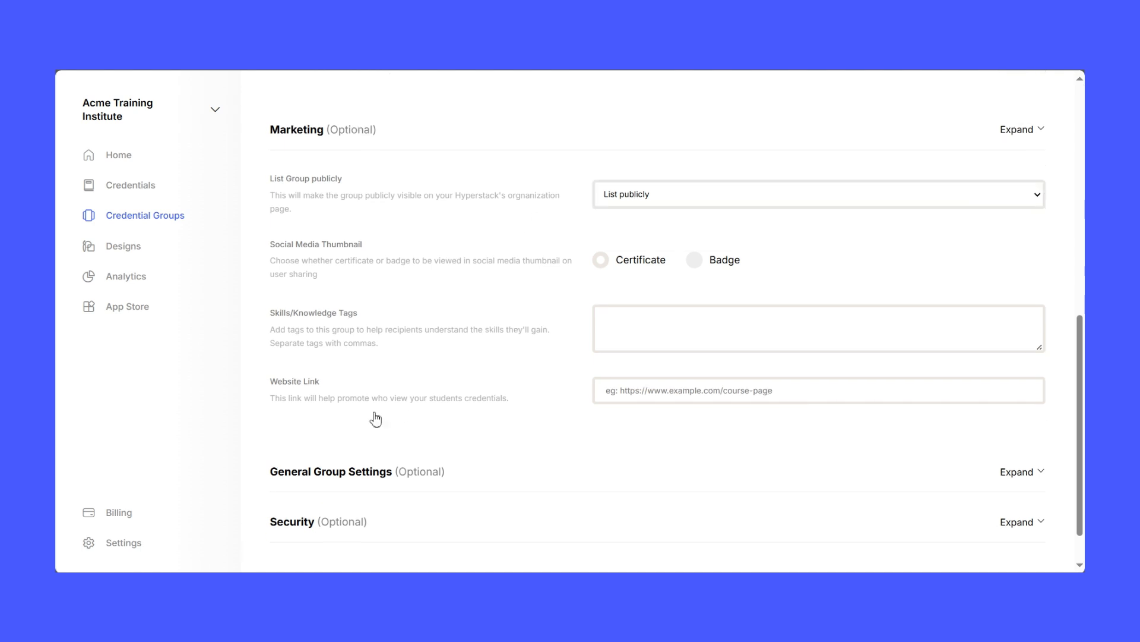
{"action": "left_click", "coordinate": [651, 201]}
{"action": "left_click", "coordinate": [658, 221]}
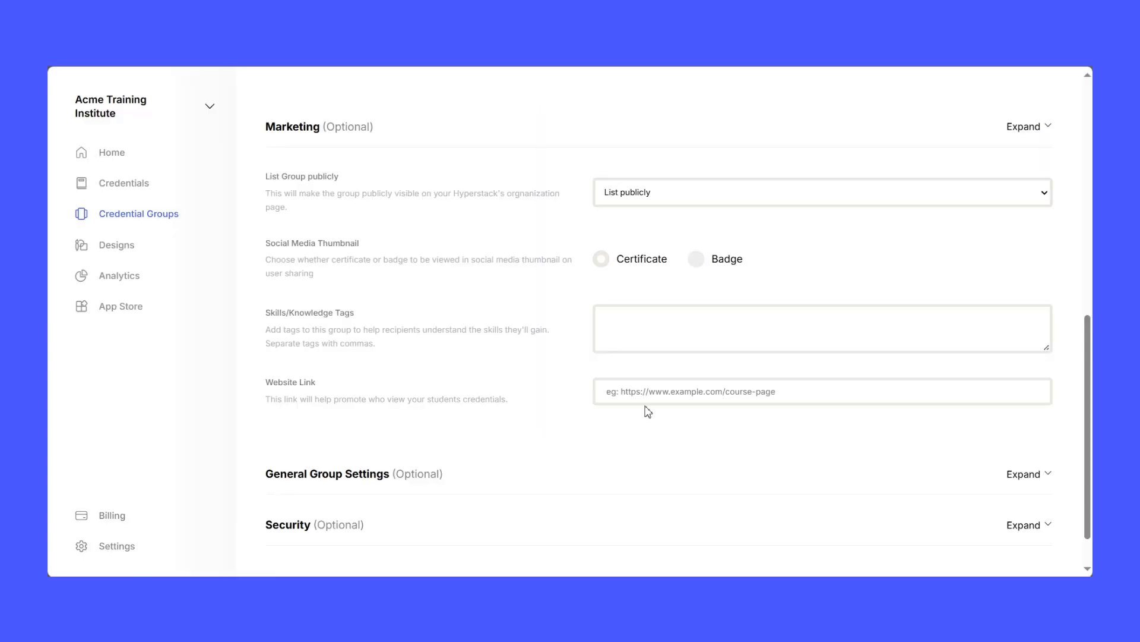
Add the skills/knowledge tags "Blockchain, Solidity, Entrepreneurship, Business"
{"action": "left_click", "coordinate": [637, 320]}
{"action": "type", "text": "Blockchain"}
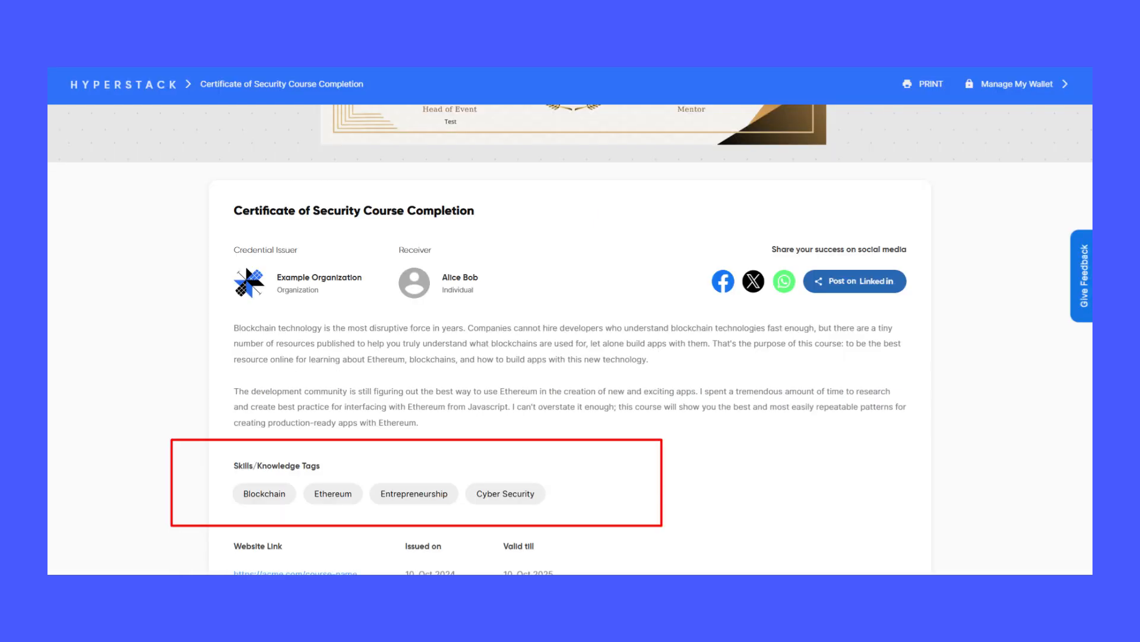
{"action": "type", "text": "S"}
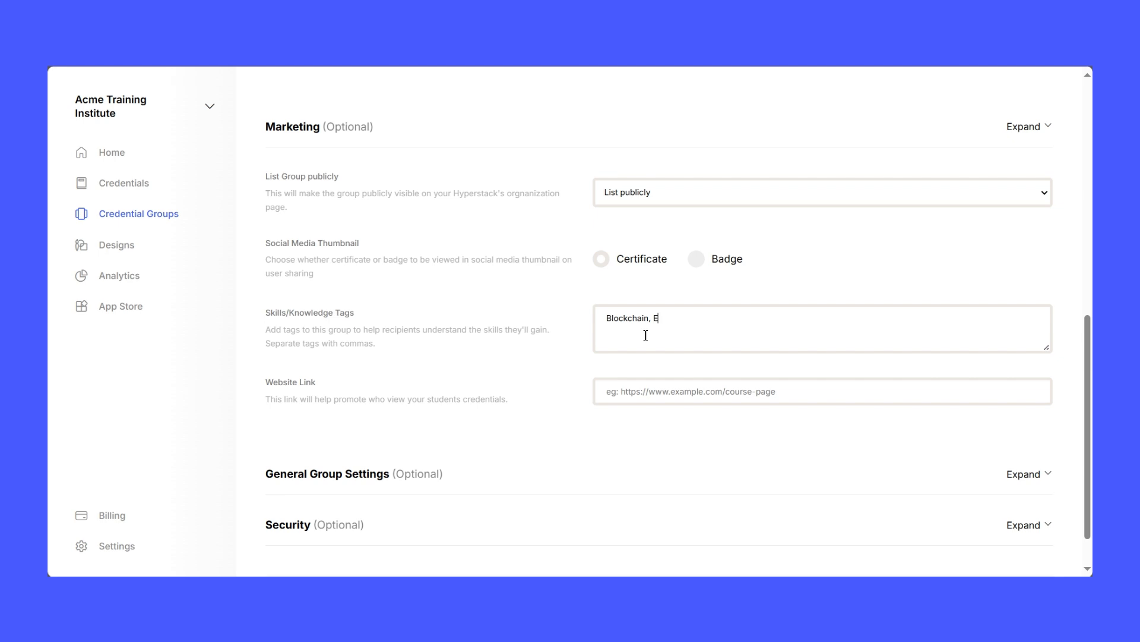
{"action": "key", "text": "BackSpace"}
{"action": "type", "text": "Solidity, Entrepreneurship, Business"}
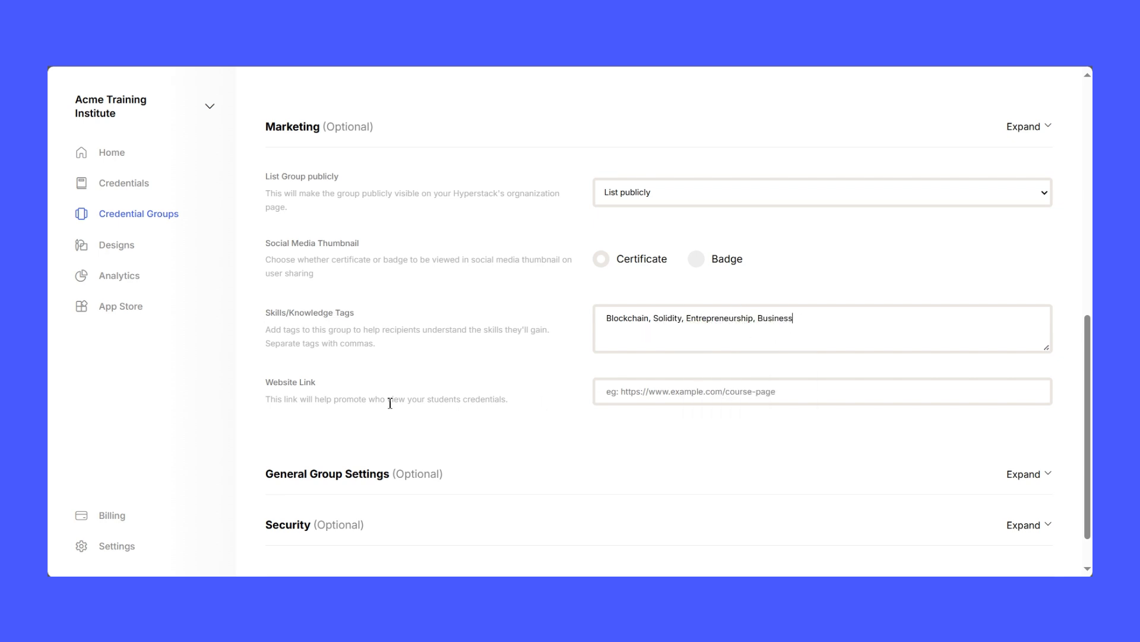
{"action": "scroll", "coordinate": [391, 403], "scroll_direction": "down", "scroll_amount": 2}
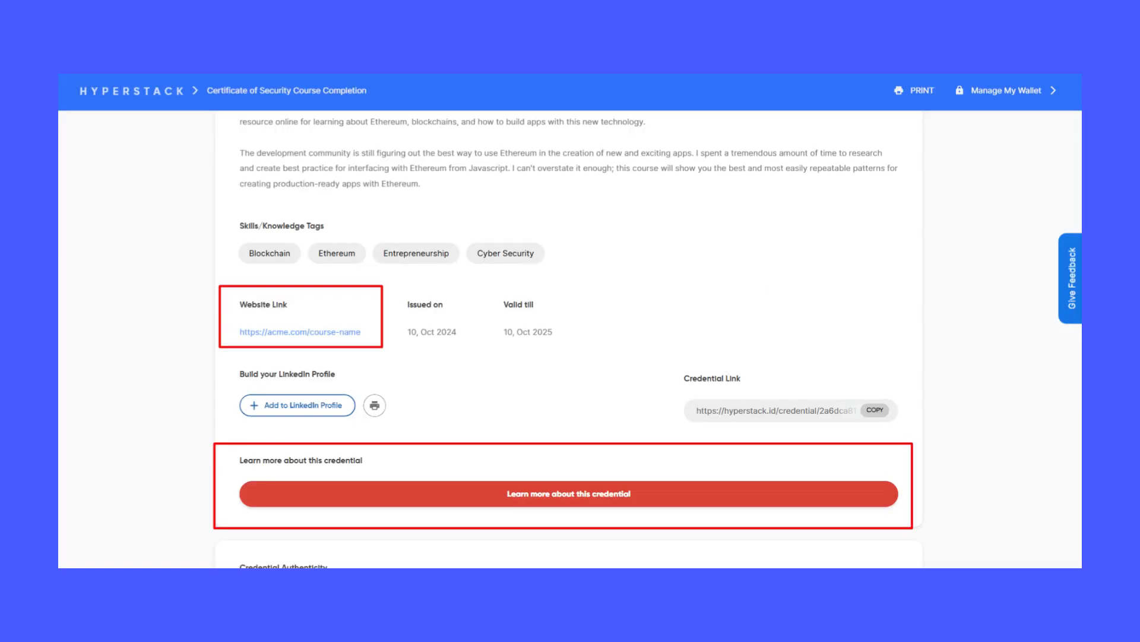
{"action": "left_click", "coordinate": [698, 347]}
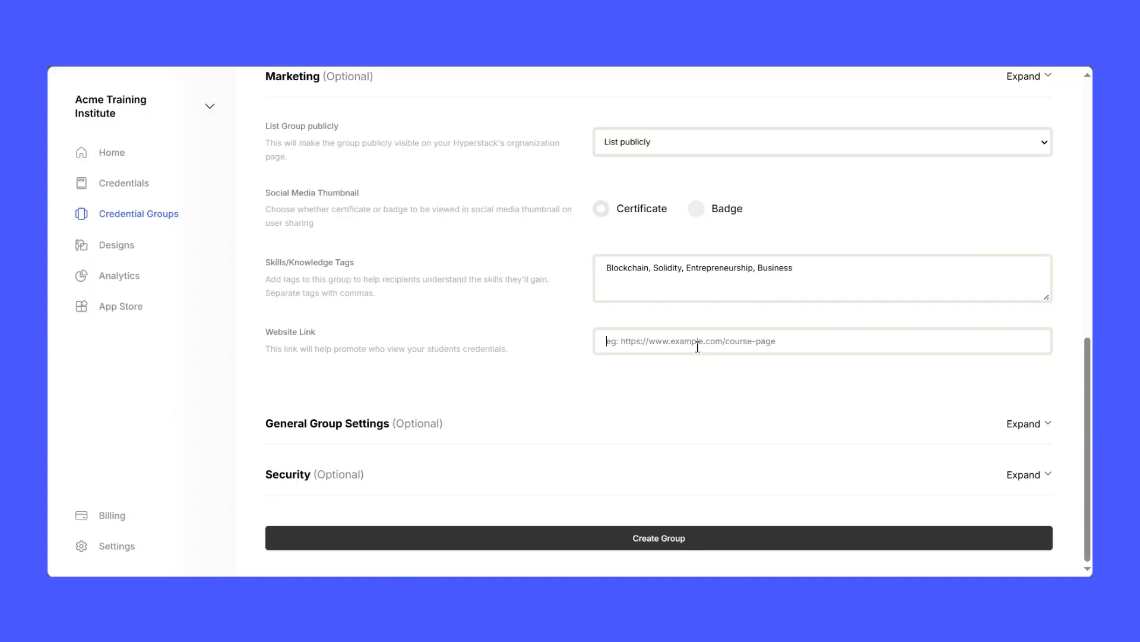
{"action": "type", "text": "https://"}
{"action": "type", "text": "google.com/"}
{"action": "double_click", "coordinate": [642, 347]}
{"action": "type", "text": "acme.com/course-paeg"}
{"action": "key", "text": "BackSpace"}
{"action": "key", "text": "BackSpace"}
{"action": "type", "text": "aeg"}
{"action": "key", "text": "BackSpace"}
{"action": "key", "text": "BackSpace"}
{"action": "type", "text": "ge"}
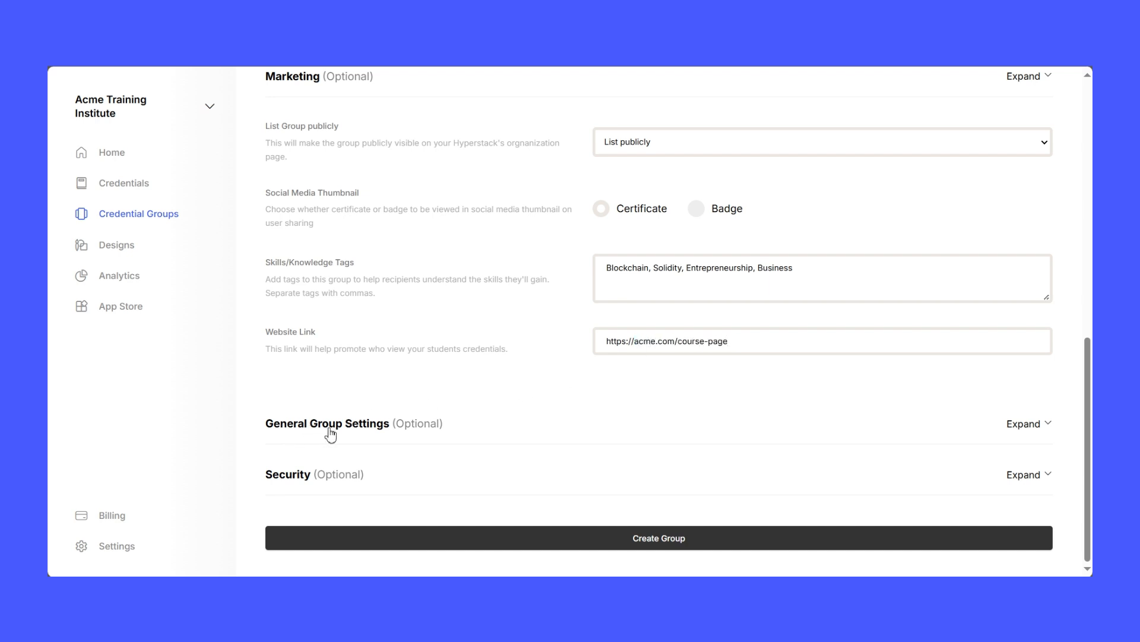
In the general group settings, set auto expiration to "Expire after 3 years" and duplicate entry prevention to Yes
{"action": "left_click", "coordinate": [475, 430]}
{"action": "scroll", "coordinate": [477, 430], "scroll_direction": "down", "scroll_amount": 4}
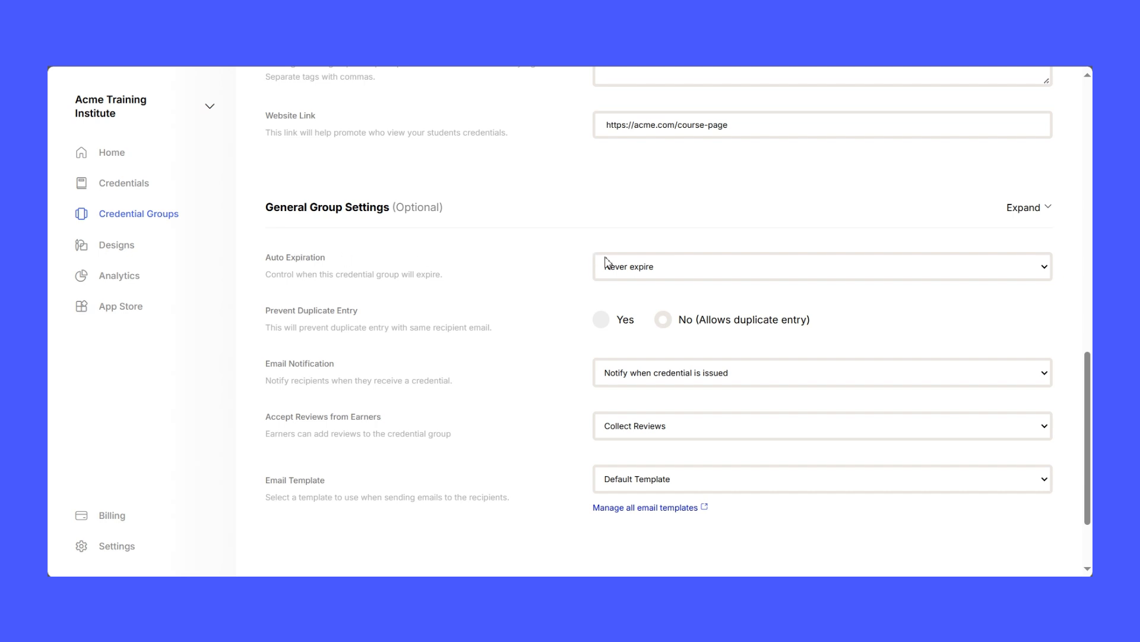
{"action": "left_click", "coordinate": [656, 272]}
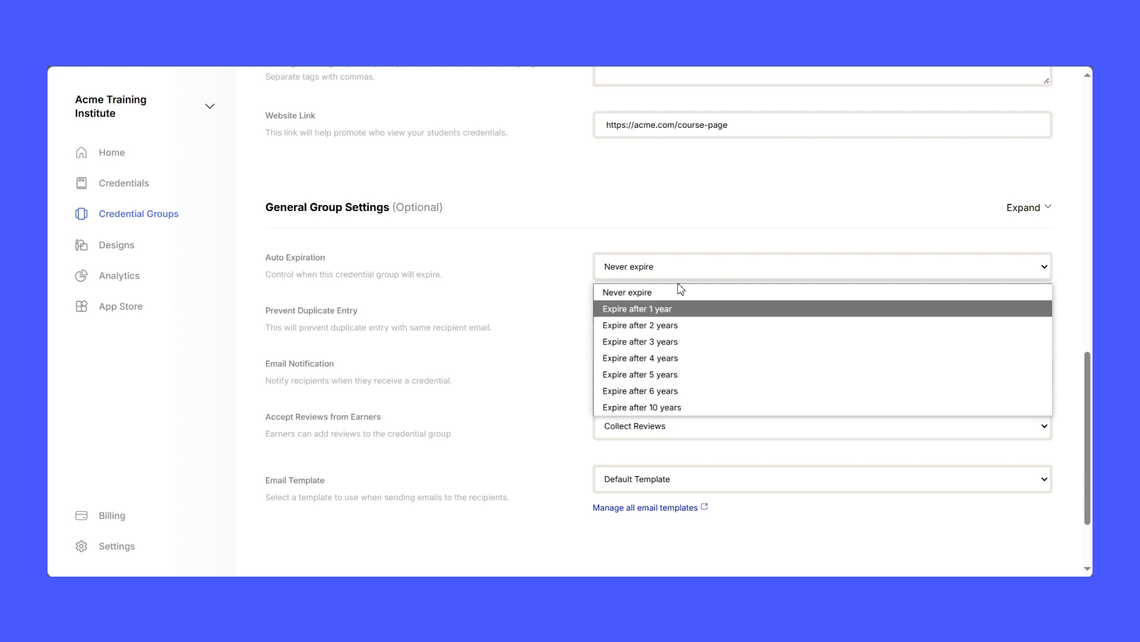
{"action": "left_click", "coordinate": [682, 342]}
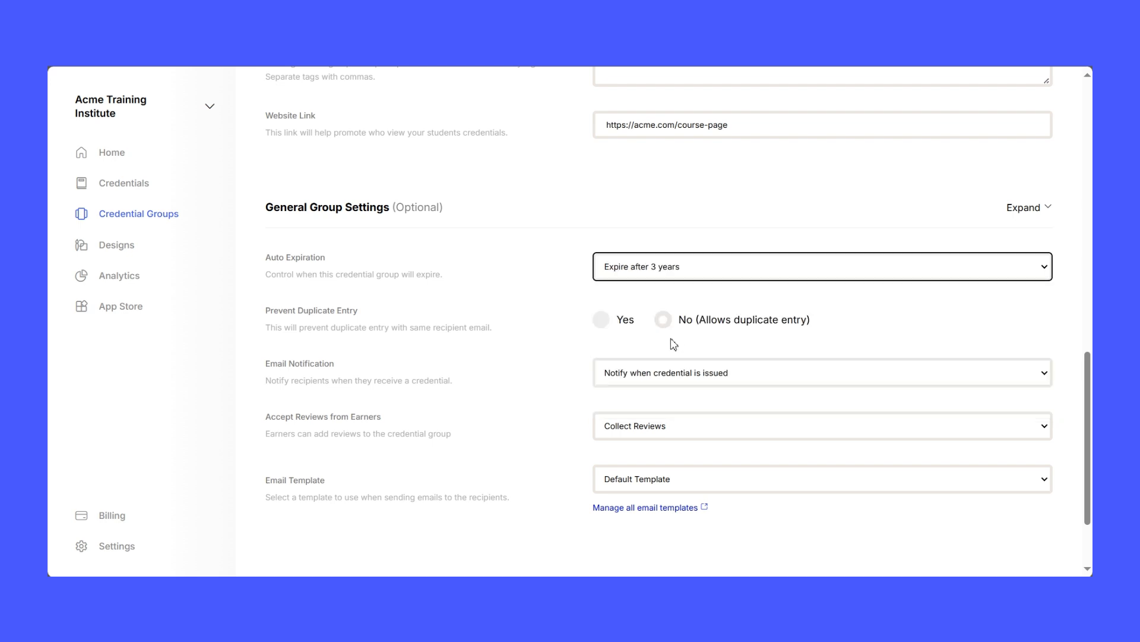
{"action": "scroll", "coordinate": [654, 344], "scroll_direction": "down", "scroll_amount": 1}
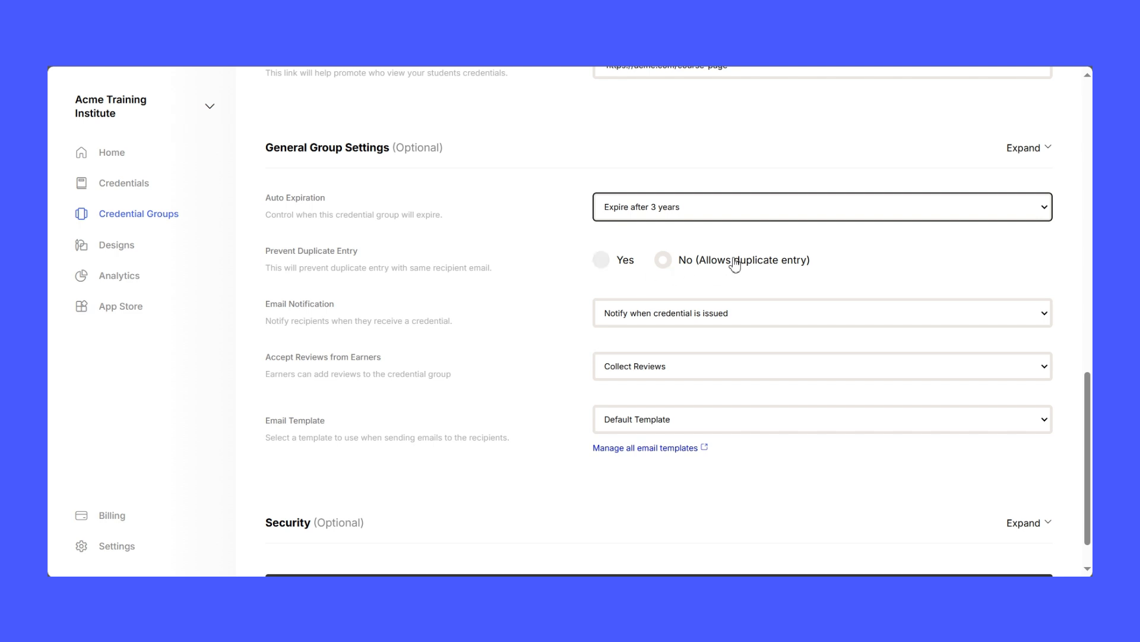
{"action": "left_click", "coordinate": [613, 265]}
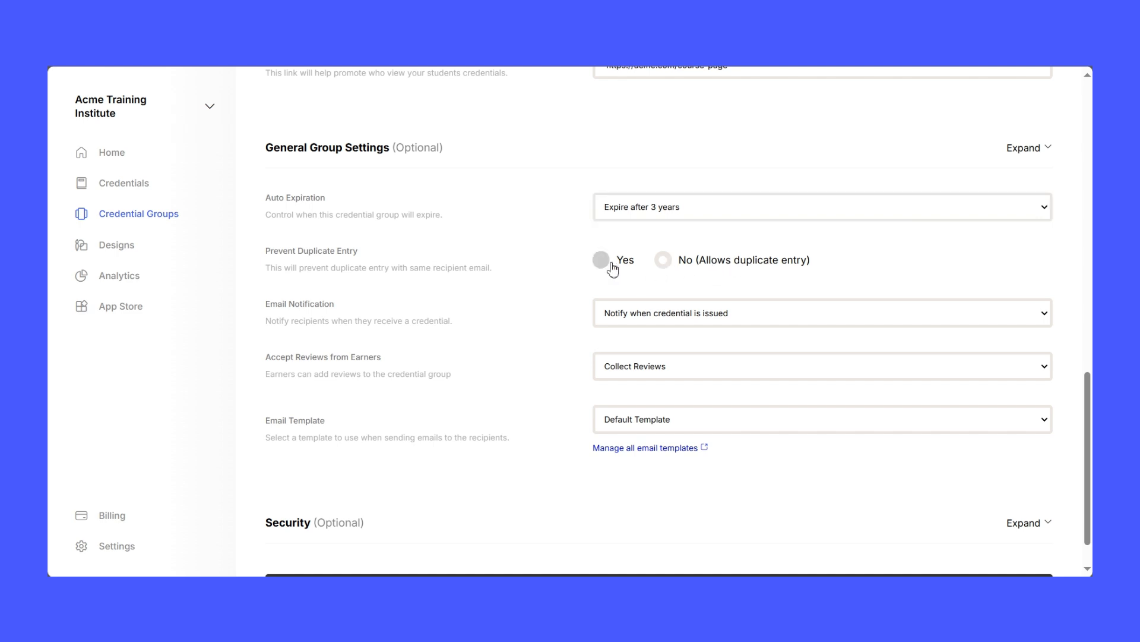
Set the group's email notification to "Never notify"
{"action": "scroll", "coordinate": [613, 267], "scroll_direction": "down", "scroll_amount": 2}
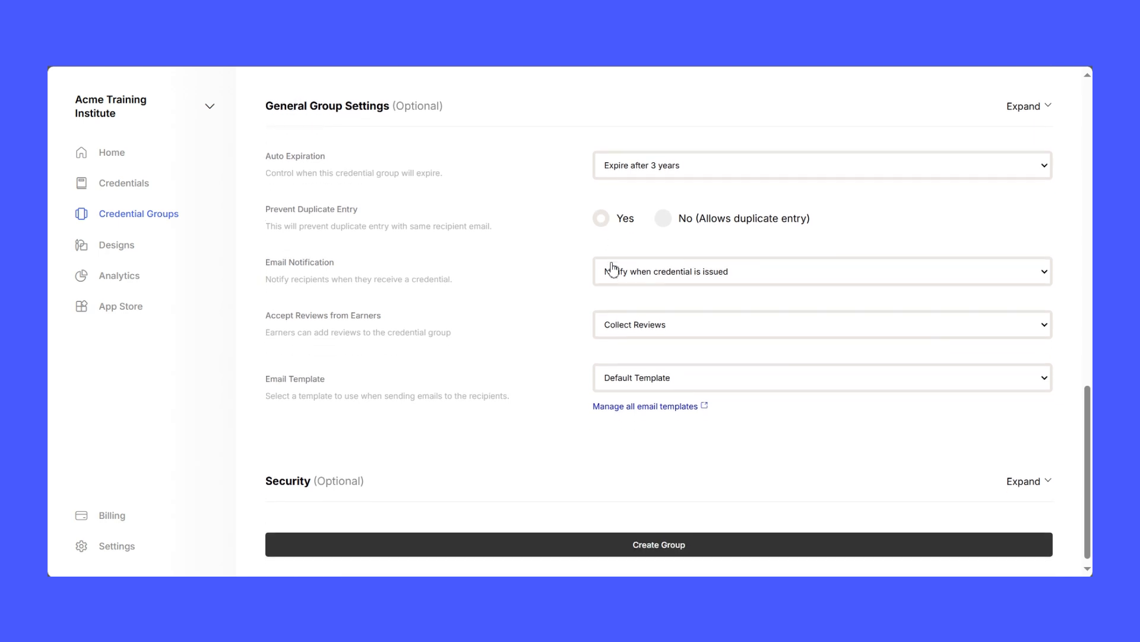
{"action": "left_click_drag", "start_coordinate": [302, 277], "coordinate": [443, 276]}
{"action": "left_click", "coordinate": [552, 271]}
{"action": "left_click", "coordinate": [667, 267]}
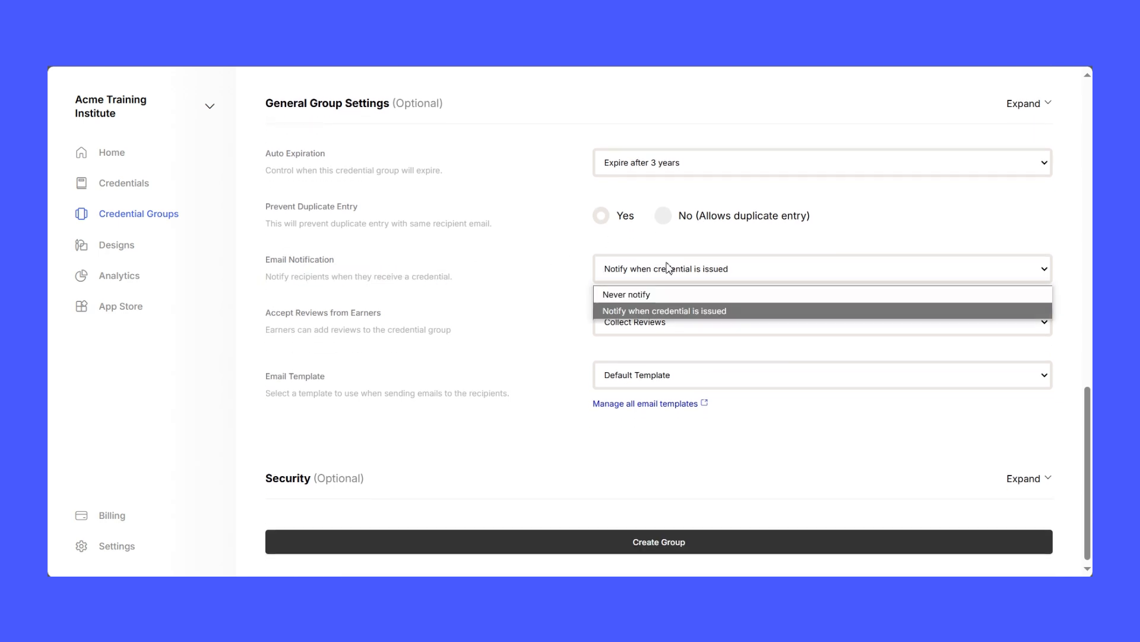
{"action": "left_click", "coordinate": [667, 268]}
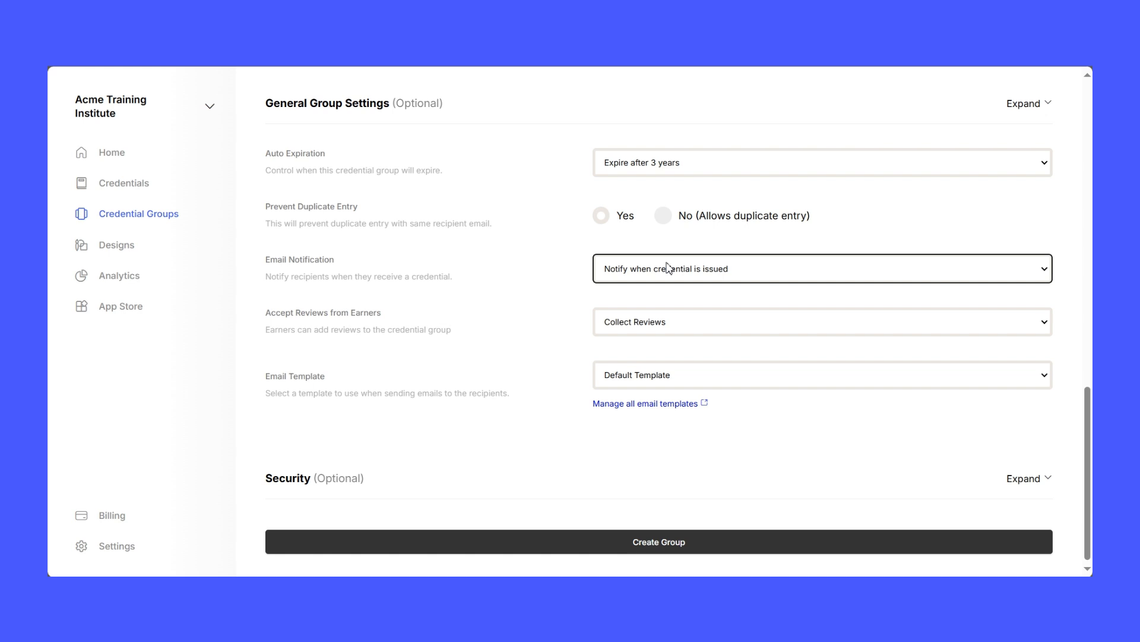
{"action": "left_click", "coordinate": [667, 268]}
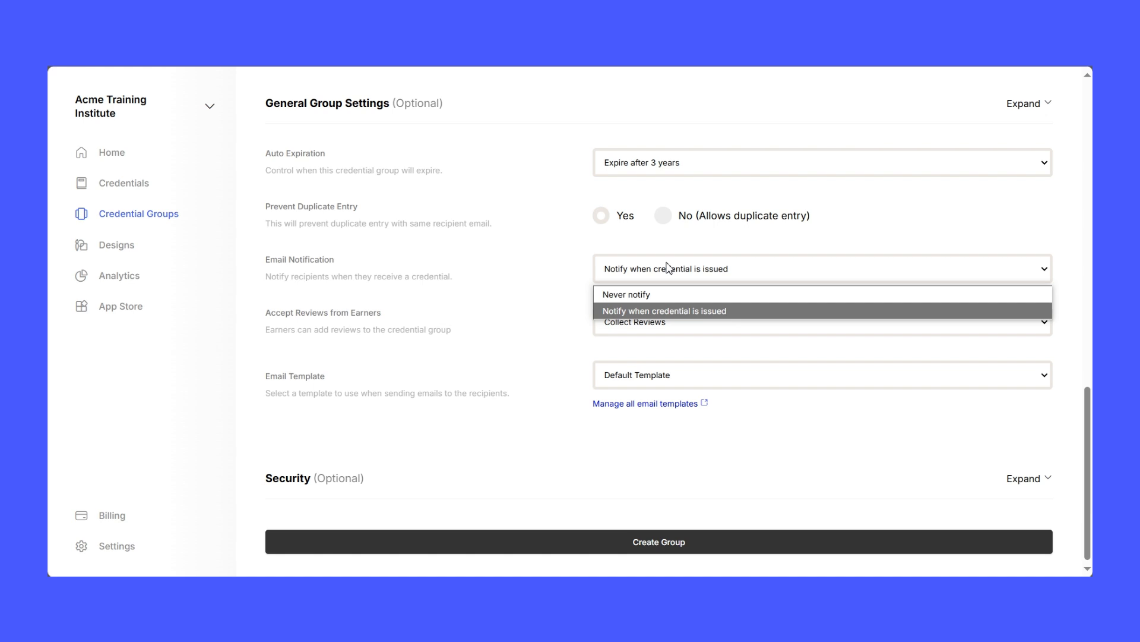
{"action": "left_click", "coordinate": [662, 295]}
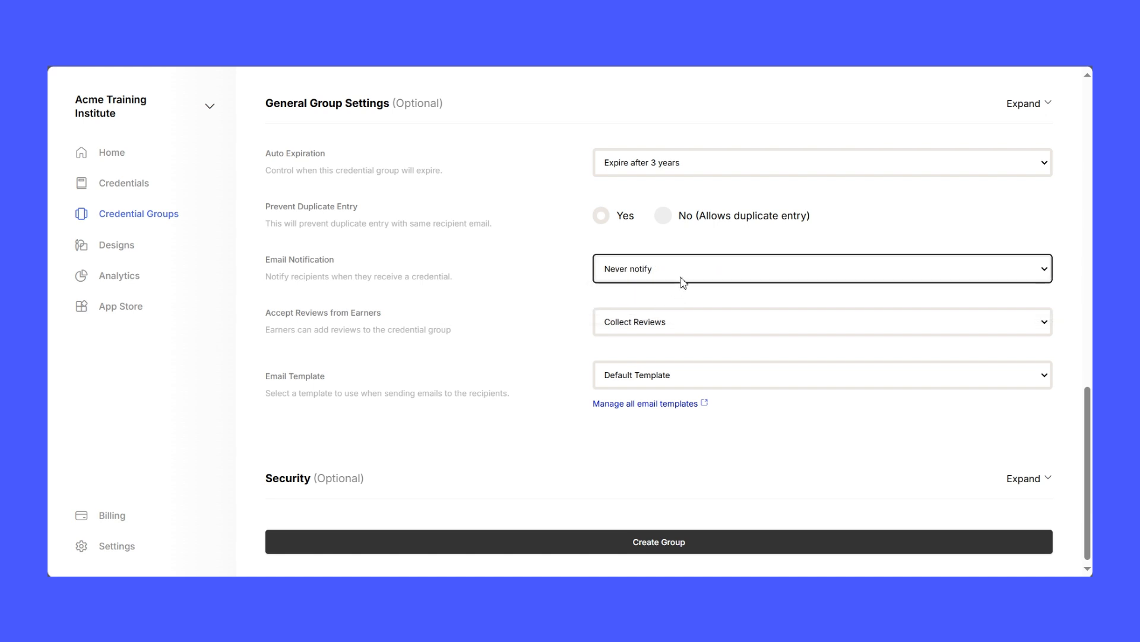
Change the group's email notification to "Notify when credential is issued"
{"action": "left_click", "coordinate": [683, 282]}
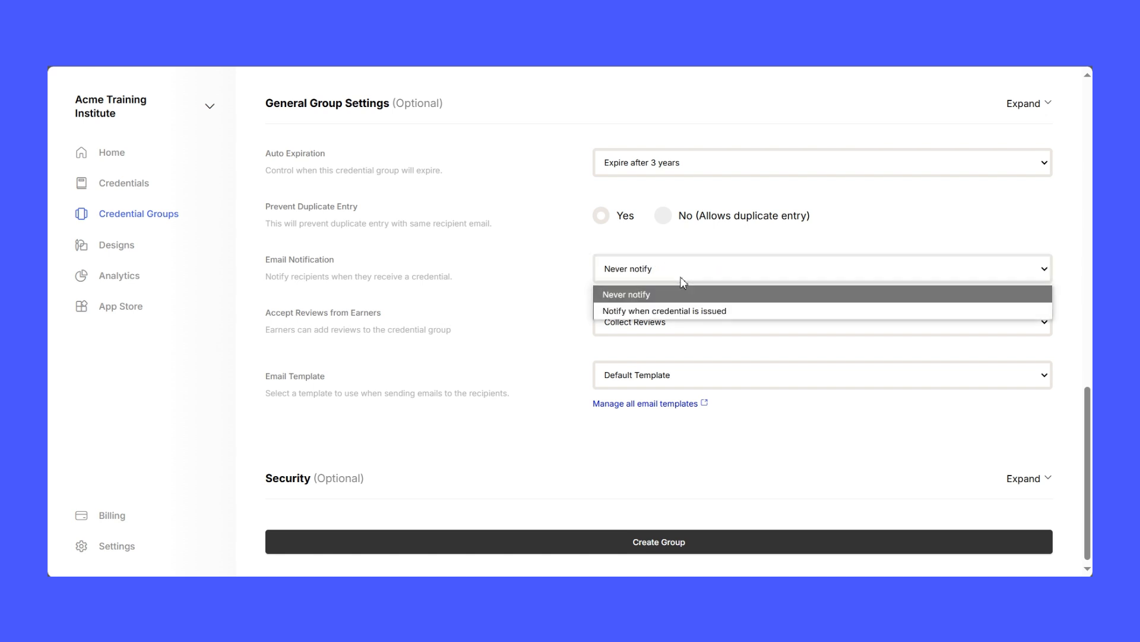
{"action": "left_click", "coordinate": [677, 312]}
{"action": "scroll", "coordinate": [678, 314], "scroll_direction": "down", "scroll_amount": 1}
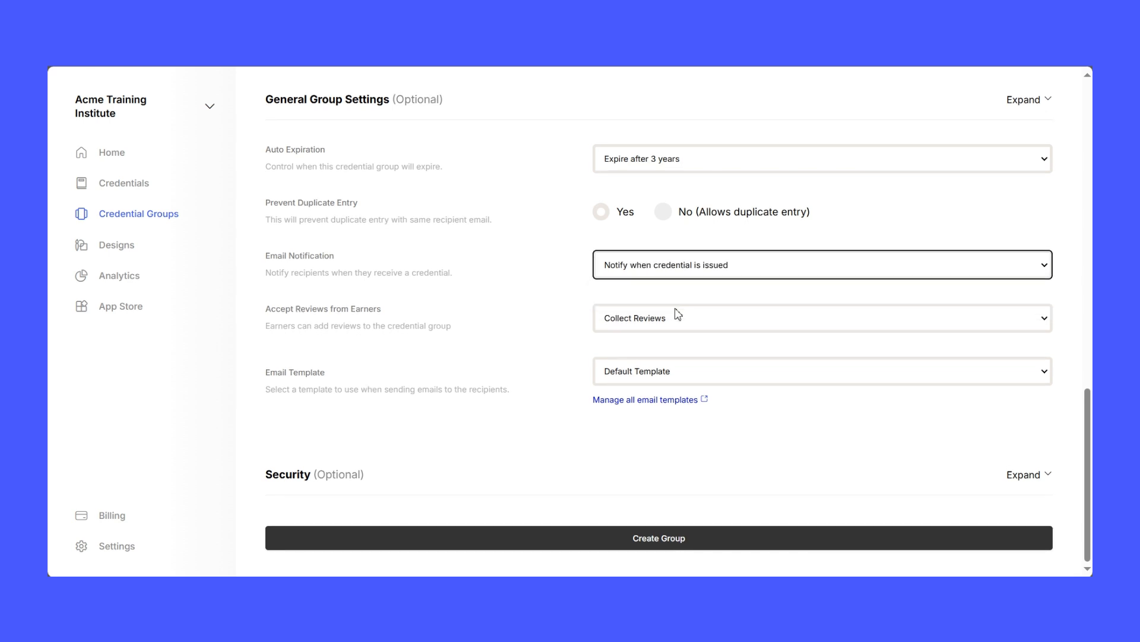
Check the options for accepting earner reviews and for the email template, keeping "Collect Reviews" and "Default Template"
{"action": "left_click", "coordinate": [672, 316]}
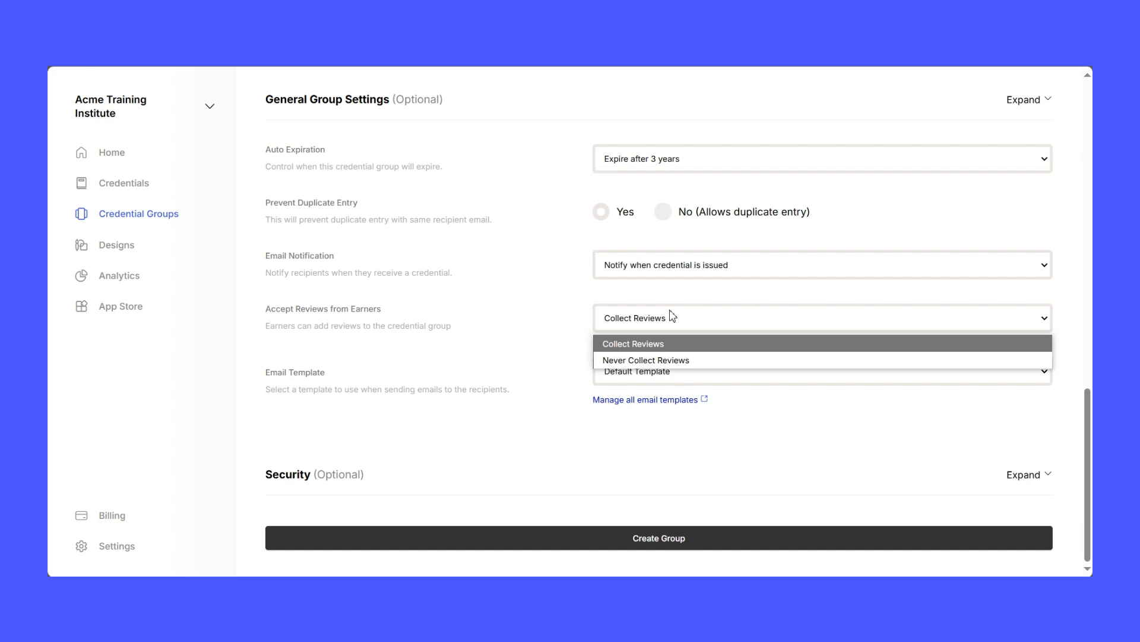
{"action": "left_click", "coordinate": [672, 315]}
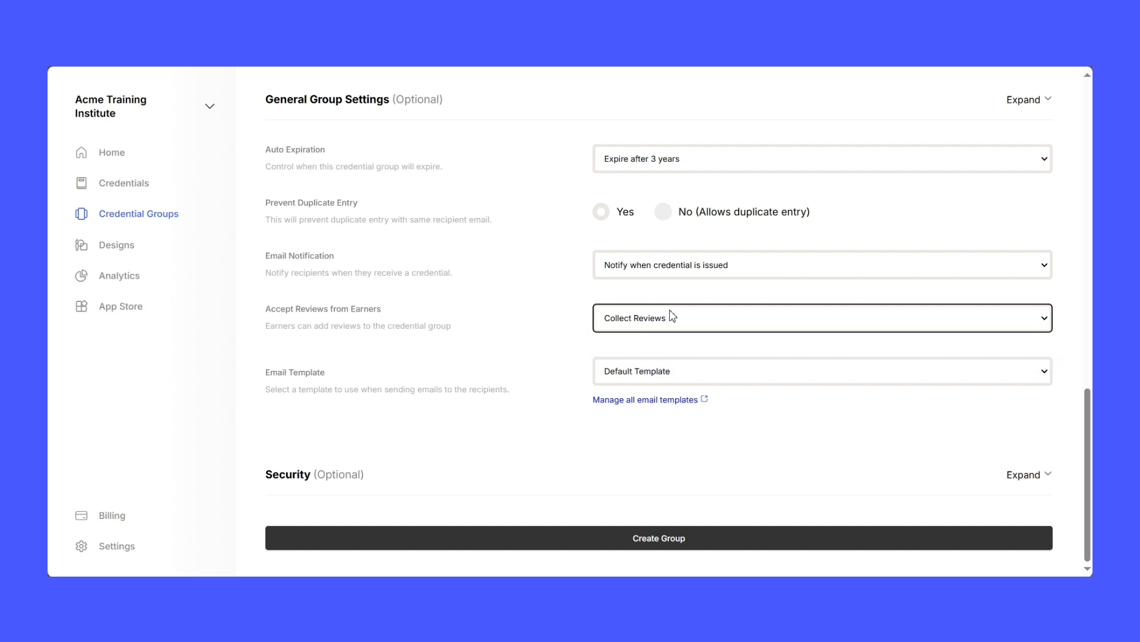
{"action": "left_click", "coordinate": [662, 374]}
{"action": "left_click", "coordinate": [662, 375]}
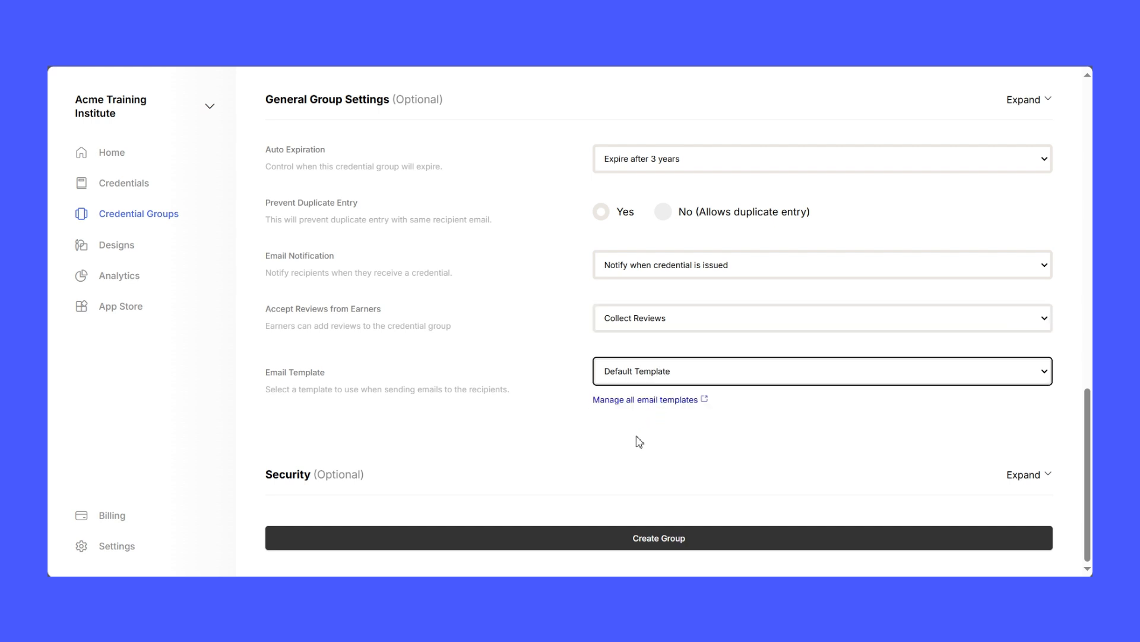
Enable blockchain security in the group's optional security settings and create the credential group
{"action": "left_click", "coordinate": [529, 477]}
{"action": "scroll", "coordinate": [530, 477], "scroll_direction": "down", "scroll_amount": 3}
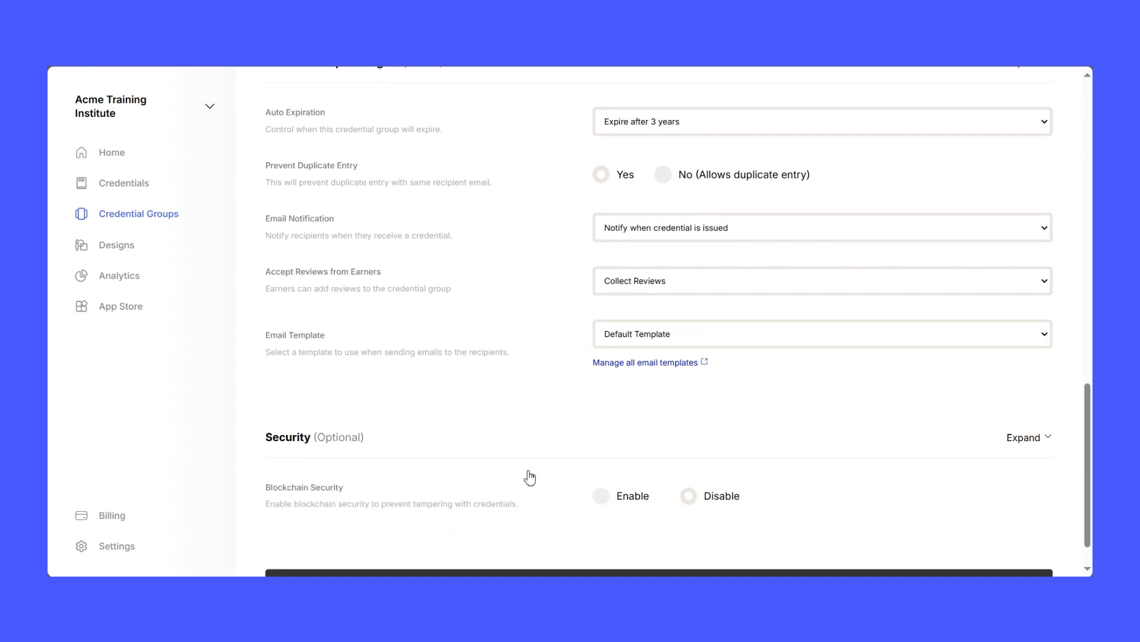
{"action": "double_click", "coordinate": [334, 442]}
{"action": "triple_click", "coordinate": [334, 441]}
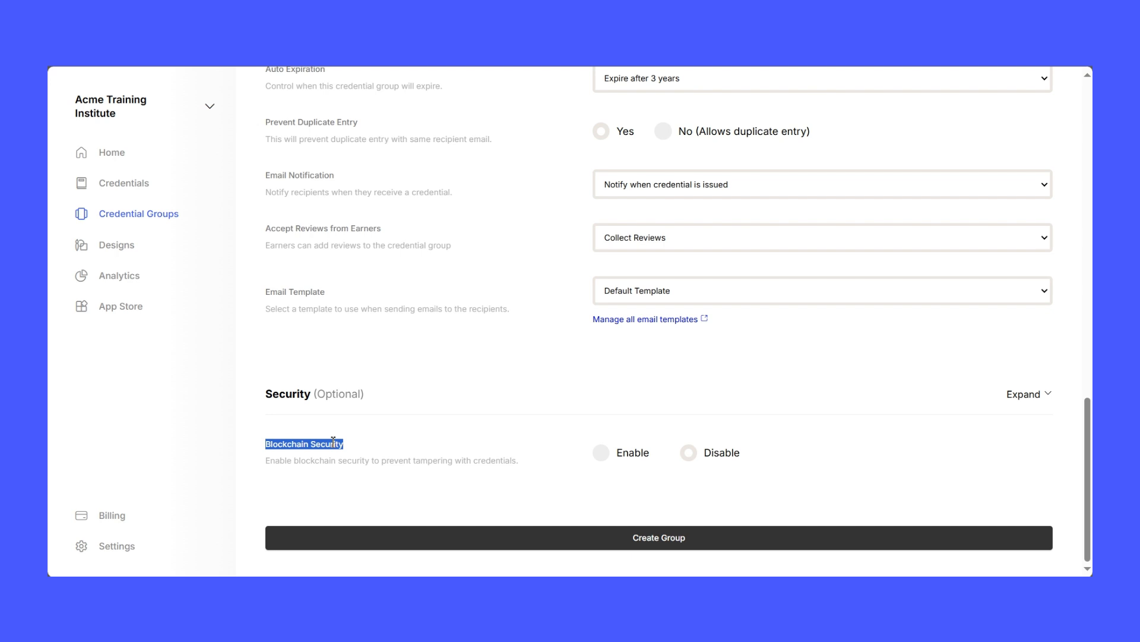
{"action": "left_click", "coordinate": [441, 456]}
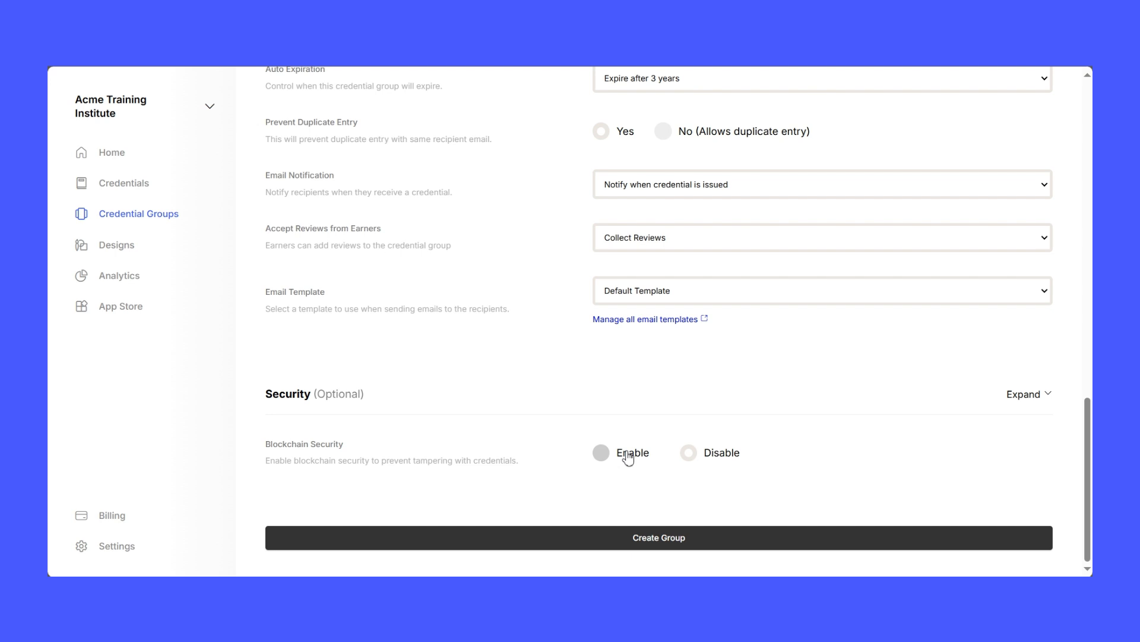
{"action": "left_click", "coordinate": [701, 457]}
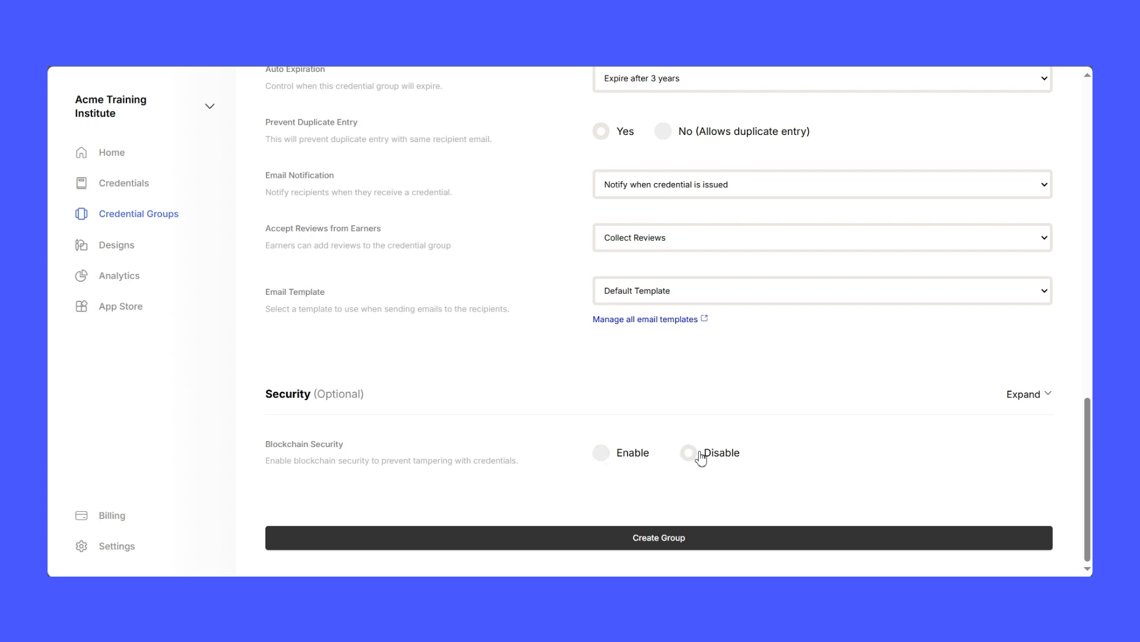
{"action": "left_click", "coordinate": [627, 456]}
{"action": "left_click", "coordinate": [664, 542]}
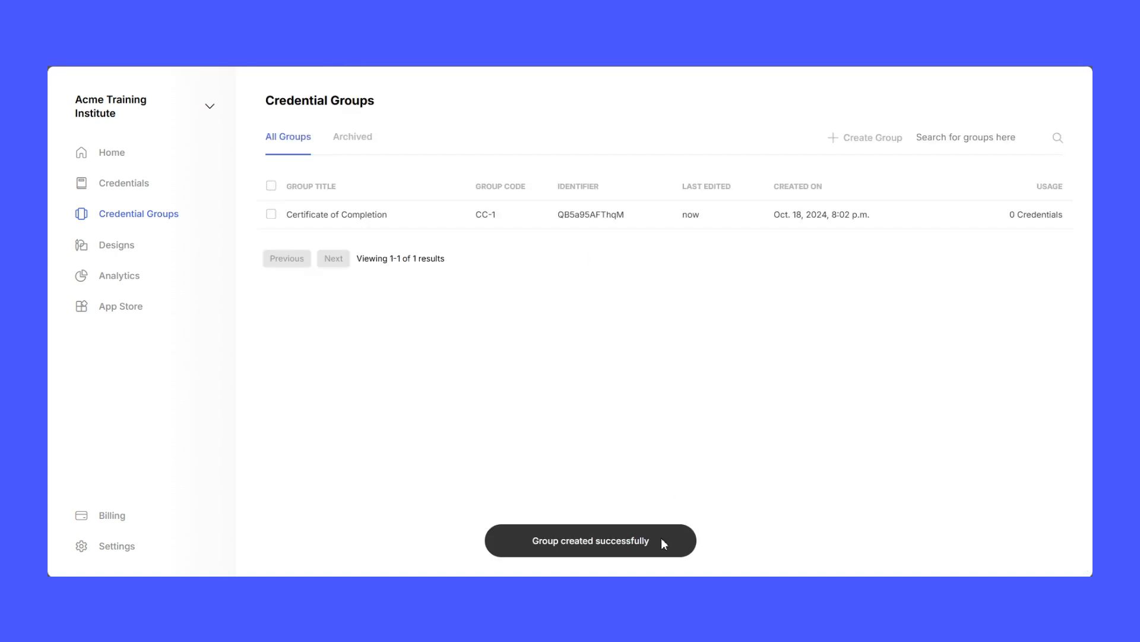